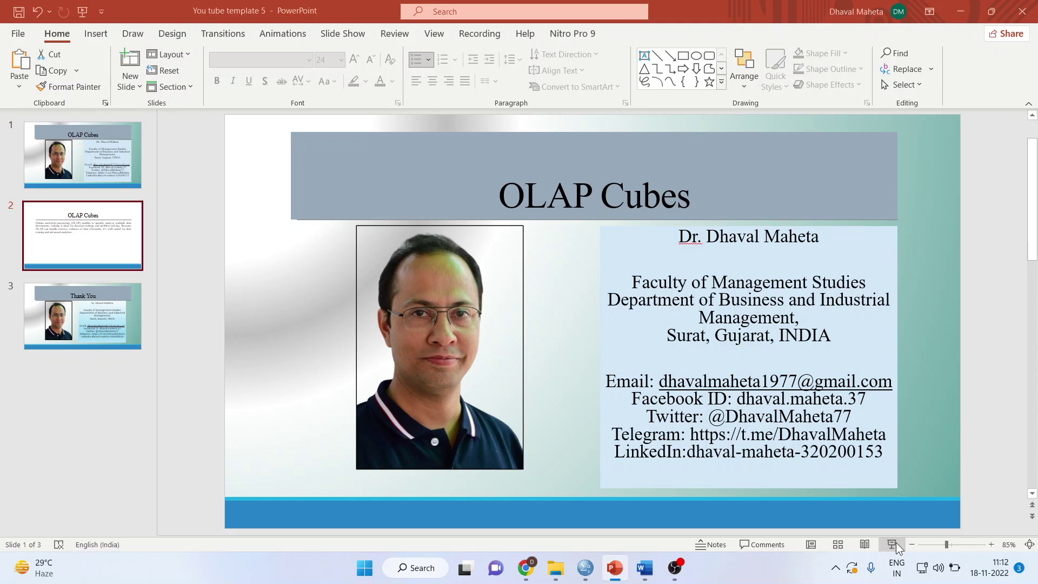
- Switch from PowerPoint to the open SPSS windows on the taskbar
{"action": "left_click", "coordinate": [586, 568]}
- Bring up Employee data.sav and open a reset OLAP Cubes dialog from Analyze > Reports
{"action": "left_click", "coordinate": [653, 514]}
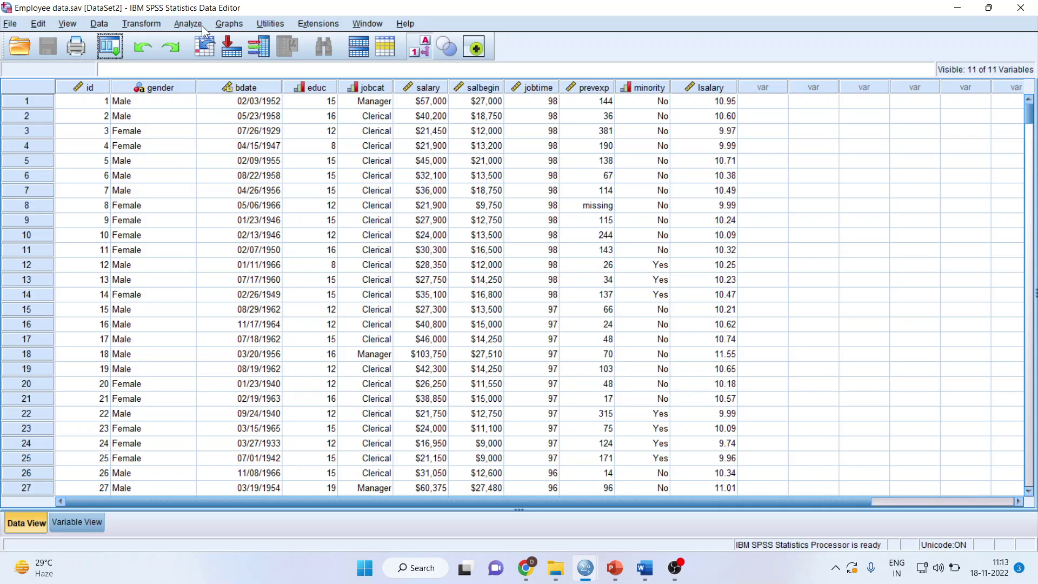
{"action": "left_click", "coordinate": [186, 24]}
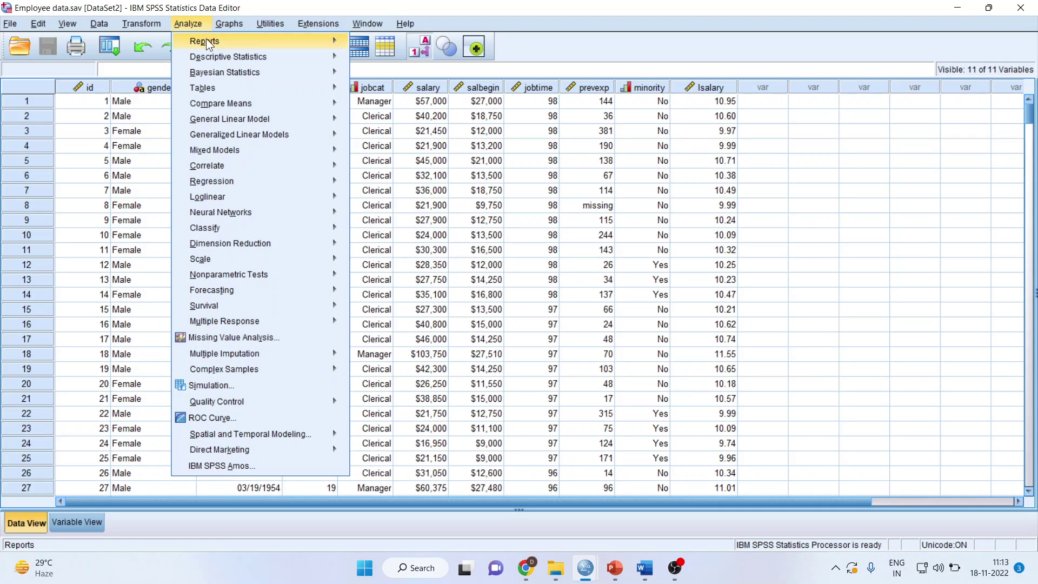
{"action": "mouse_move", "coordinate": [329, 41]}
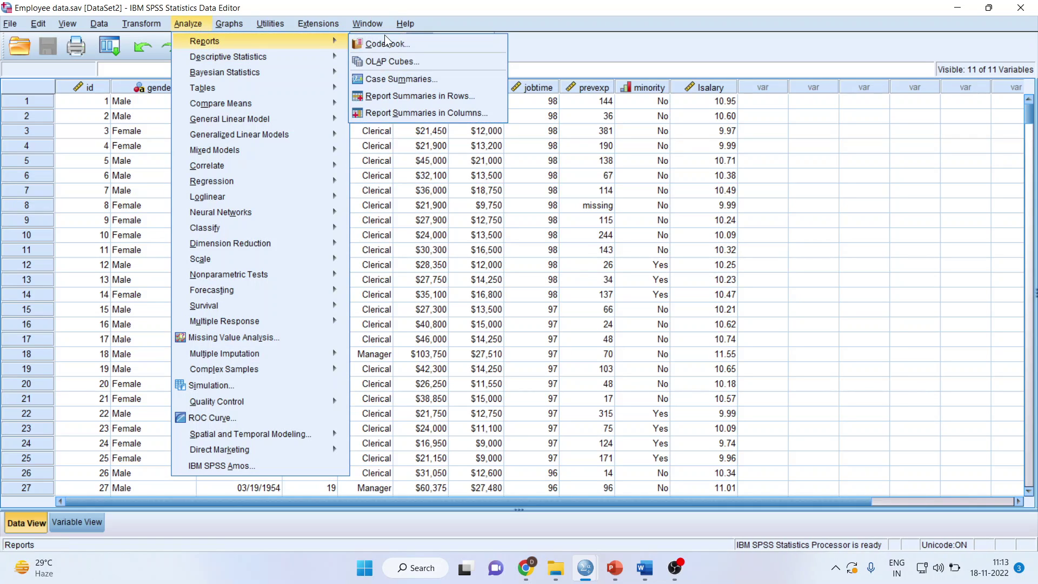
{"action": "left_click", "coordinate": [435, 59]}
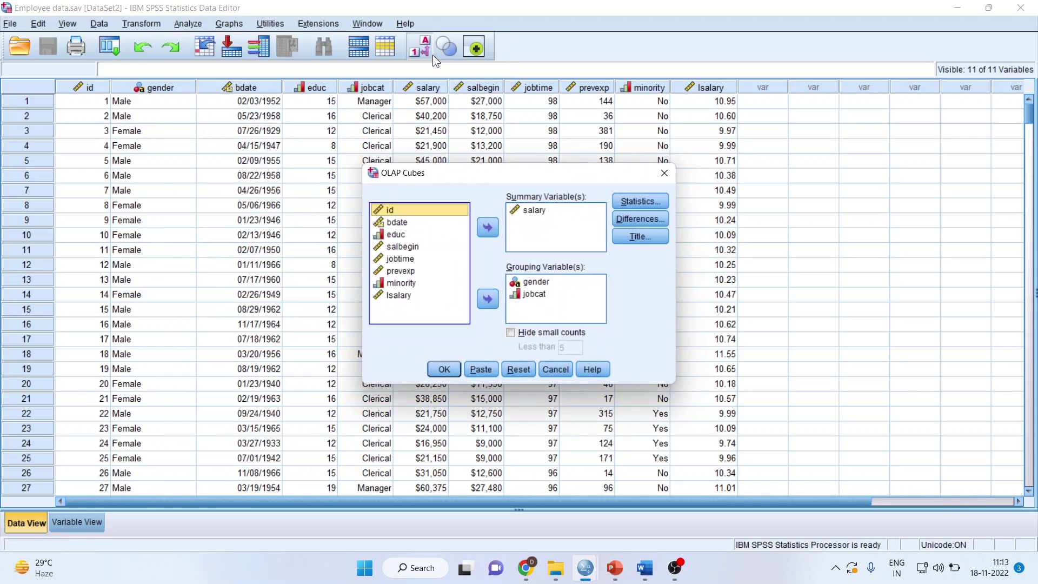
{"action": "left_click", "coordinate": [524, 373]}
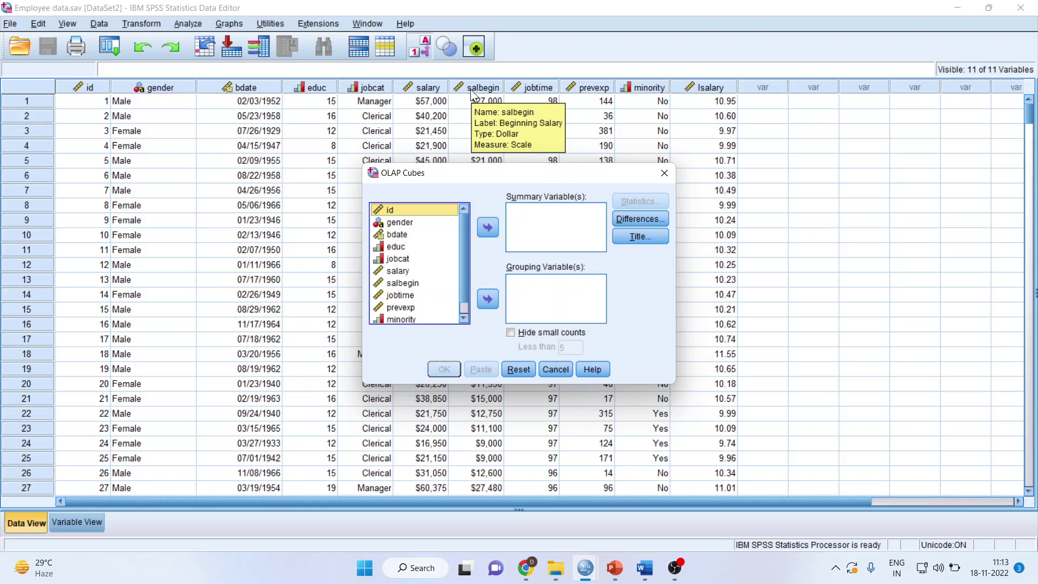
- Make salary the summary variable, with gender and jobcat as grouping variables
{"action": "left_click", "coordinate": [423, 271]}
{"action": "left_click", "coordinate": [487, 227]}
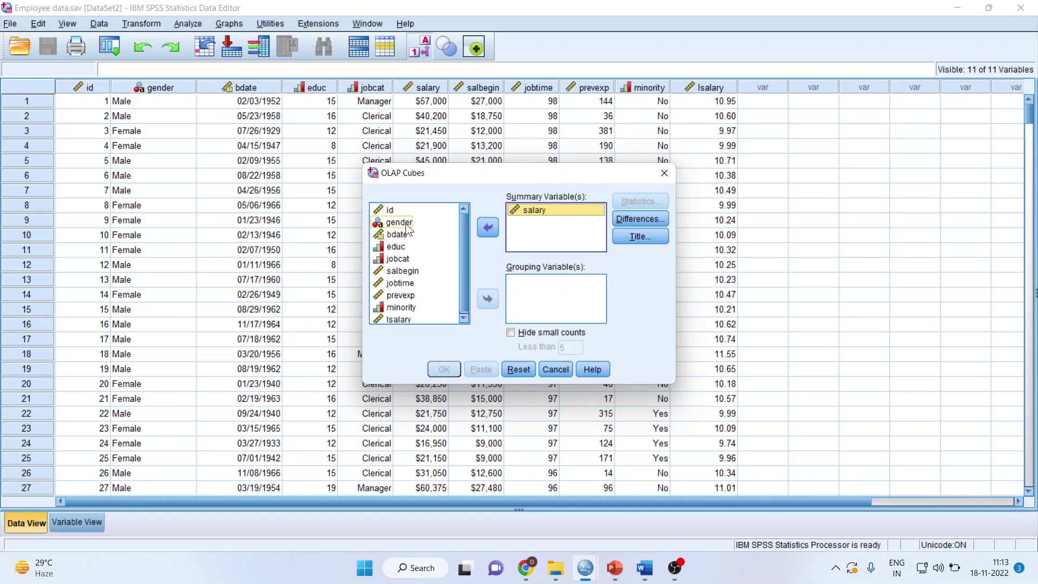
{"action": "left_click", "coordinate": [406, 225]}
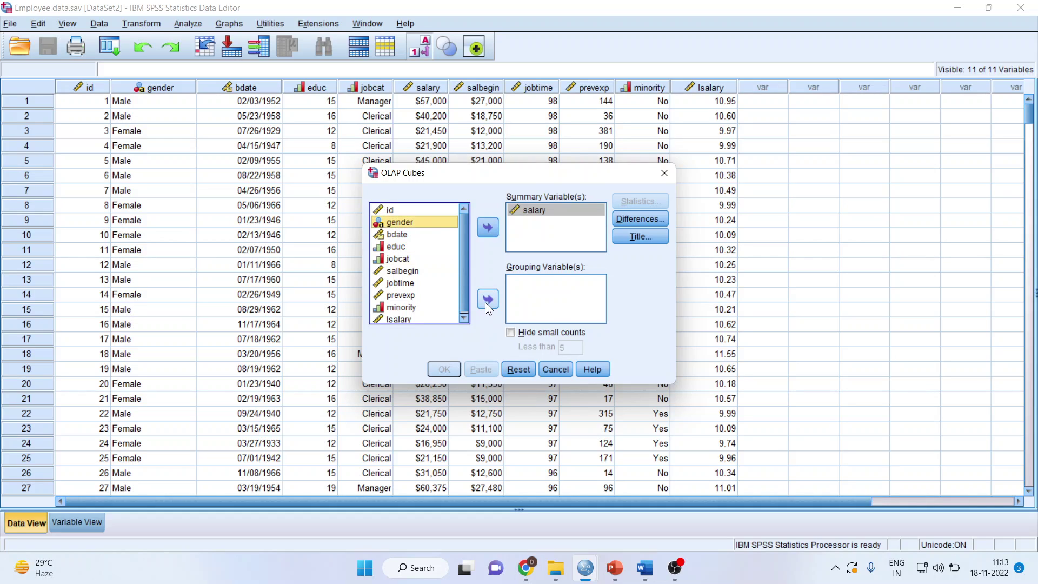
{"action": "left_click", "coordinate": [486, 300]}
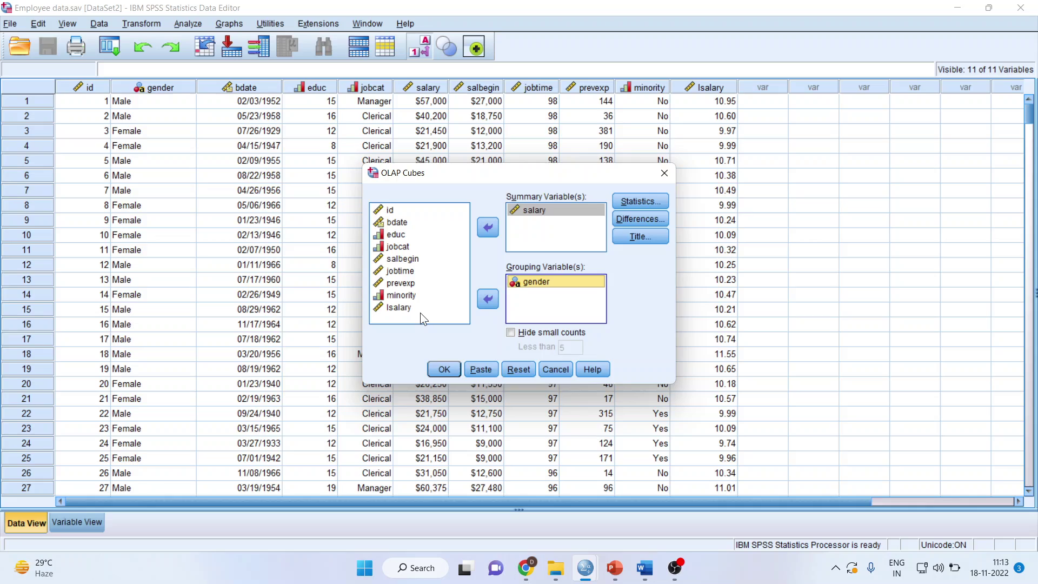
{"action": "left_click", "coordinate": [407, 250]}
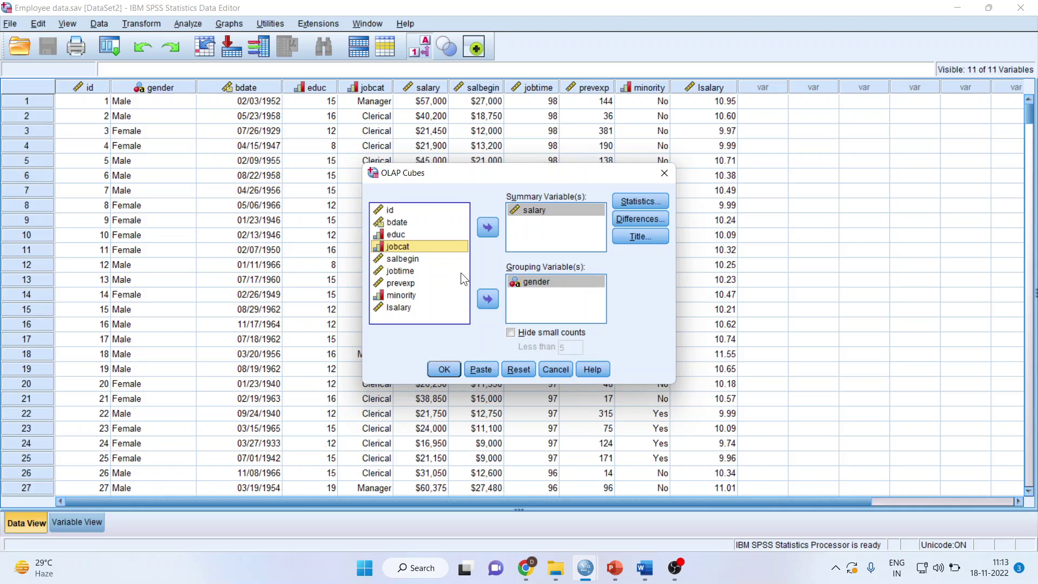
{"action": "left_click", "coordinate": [486, 298]}
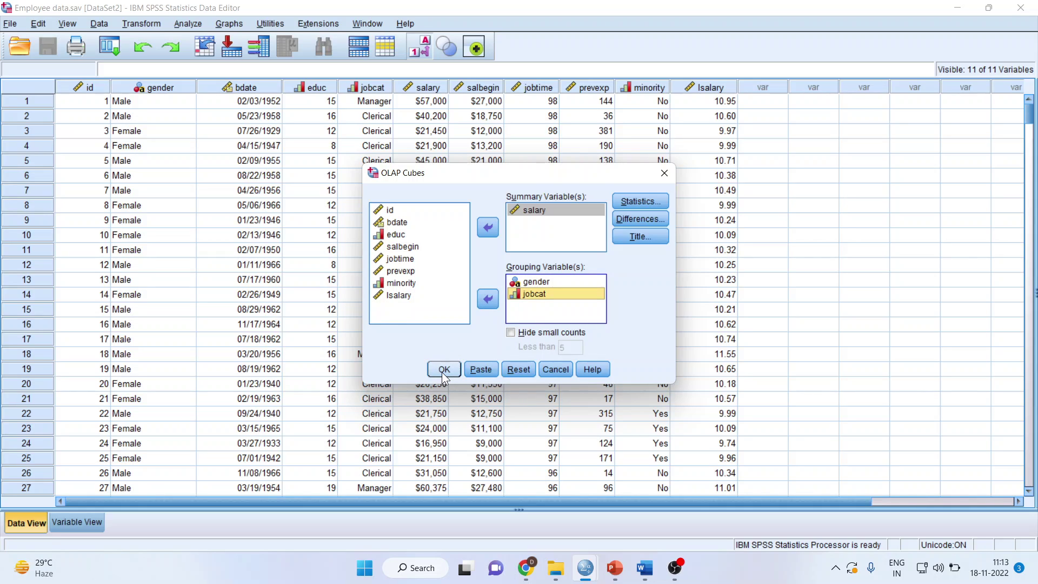
- Drop Sum, Percent of Total Sum and Percent of Total N from the cell statistics and run the report
{"action": "left_click", "coordinate": [631, 200]}
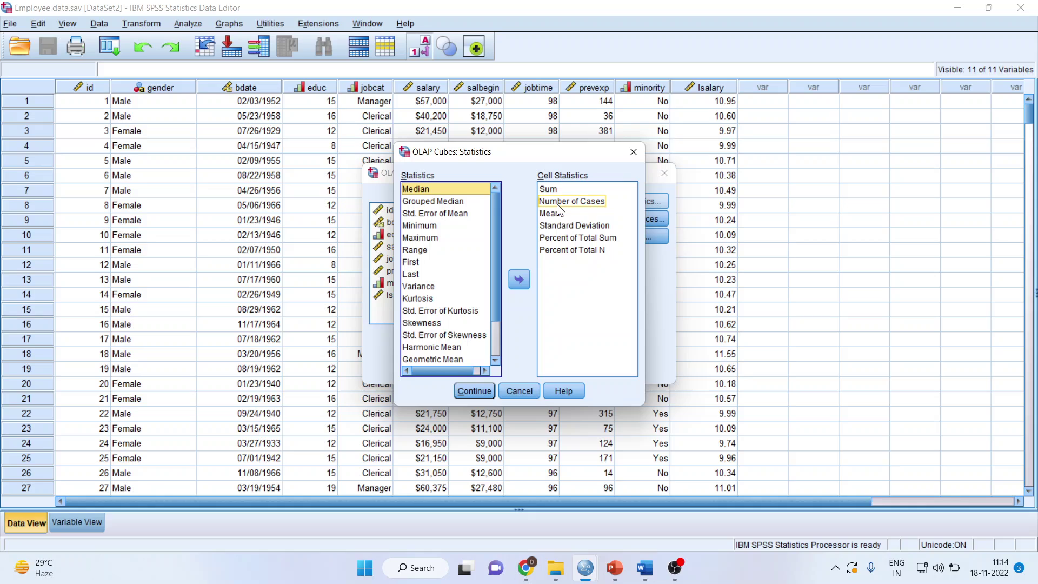
{"action": "left_click", "coordinate": [554, 187]}
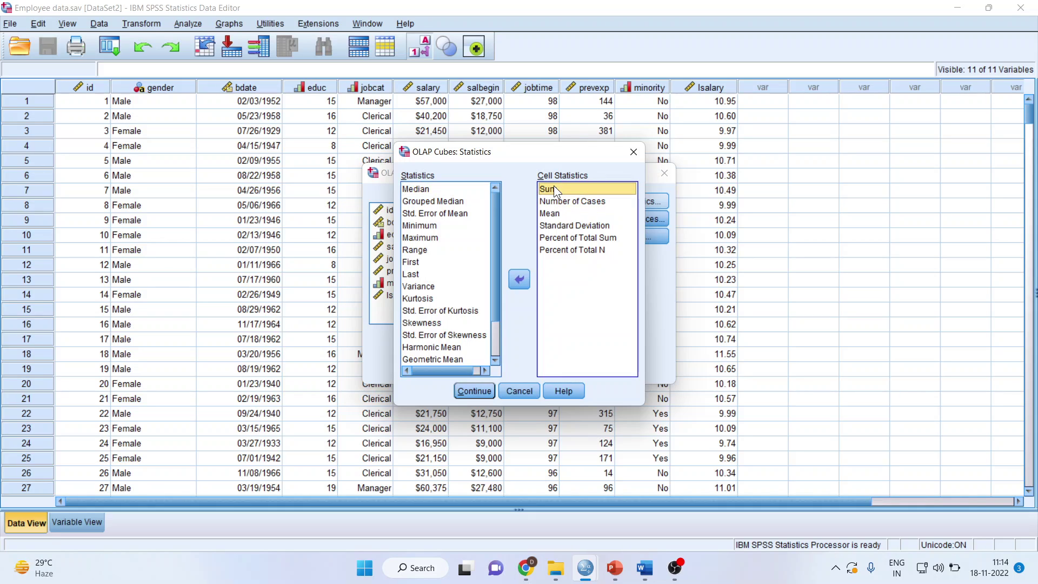
{"action": "left_click", "coordinate": [523, 279]}
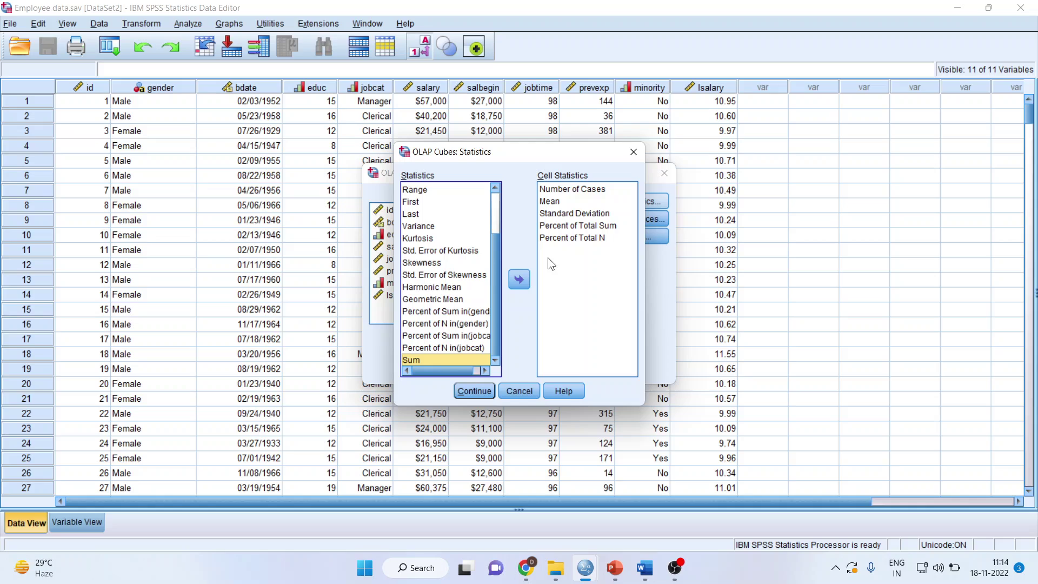
{"action": "left_click", "coordinate": [562, 226]}
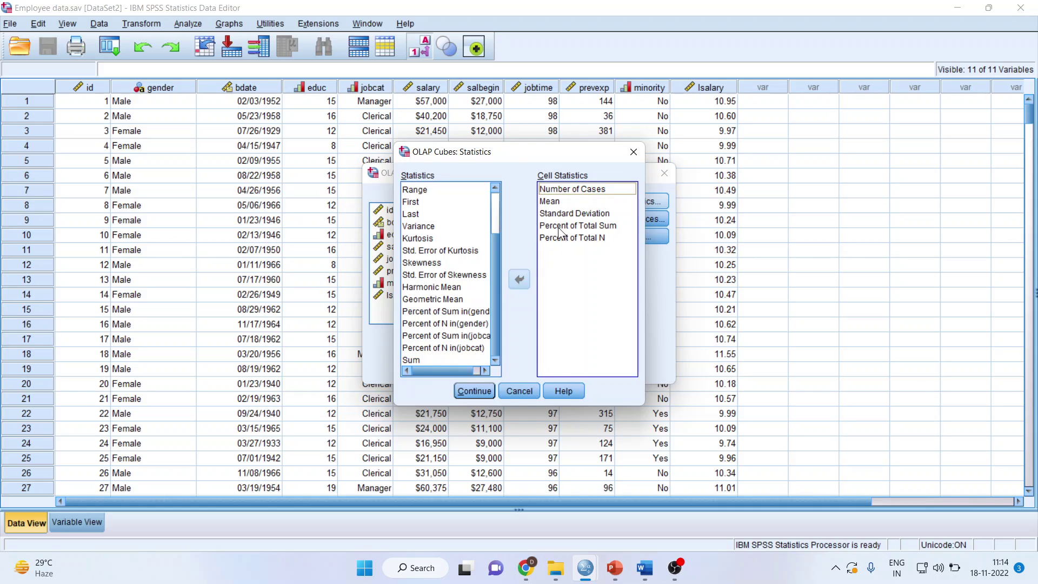
{"action": "left_click", "coordinate": [520, 279]}
{"action": "left_click", "coordinate": [562, 225]}
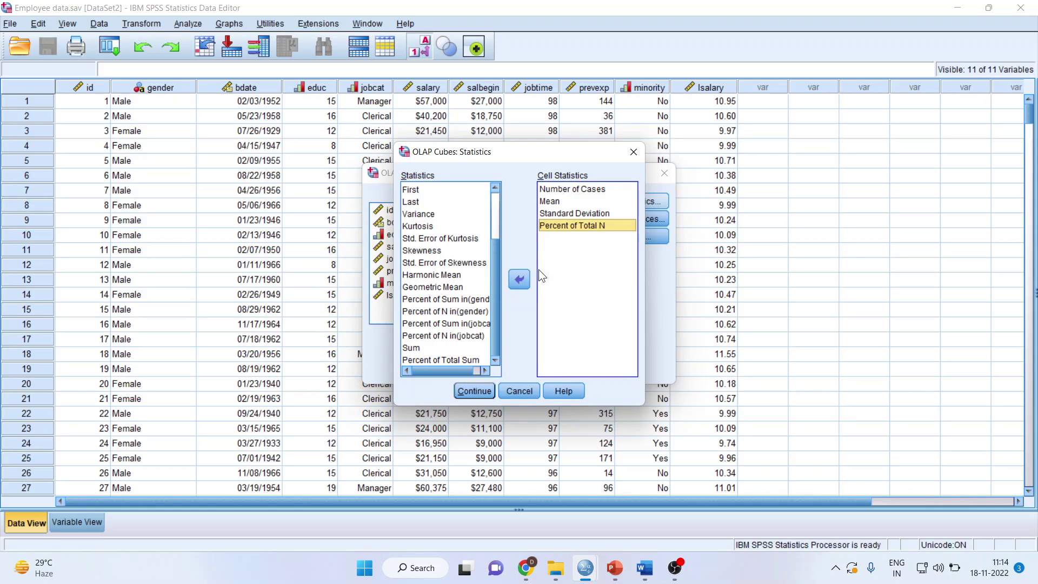
{"action": "left_click", "coordinate": [524, 278]}
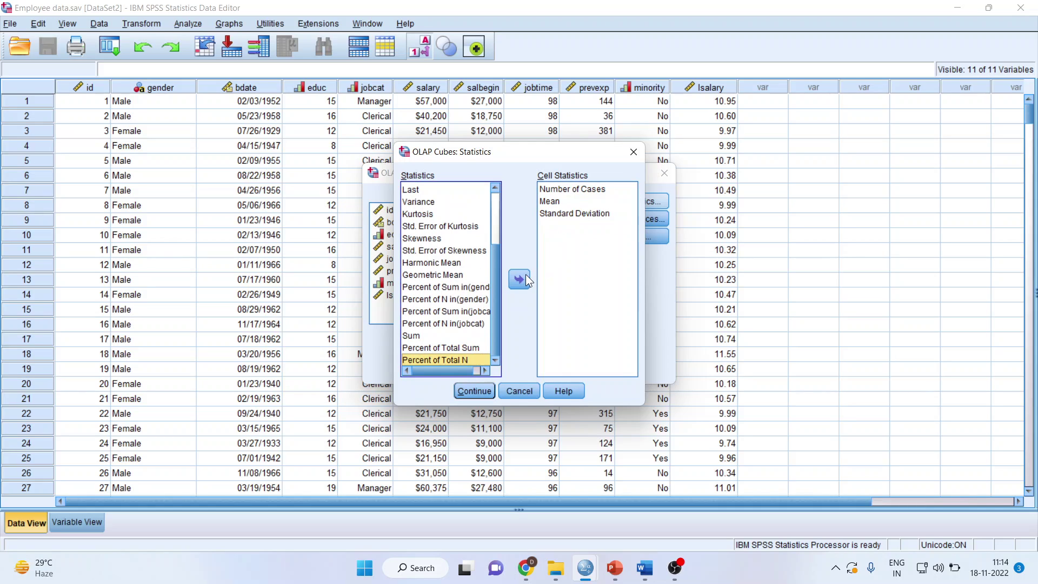
{"action": "left_click", "coordinate": [482, 390]}
{"action": "left_click", "coordinate": [442, 369]}
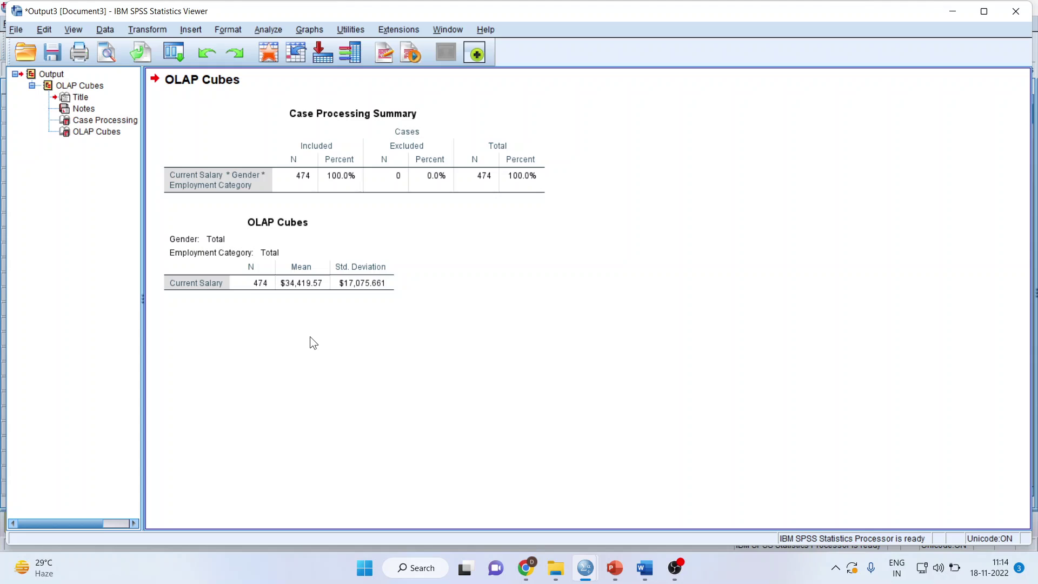
- Open the OLAP Cubes table for editing and show figures for male Clerical staff
{"action": "left_click", "coordinate": [258, 254]}
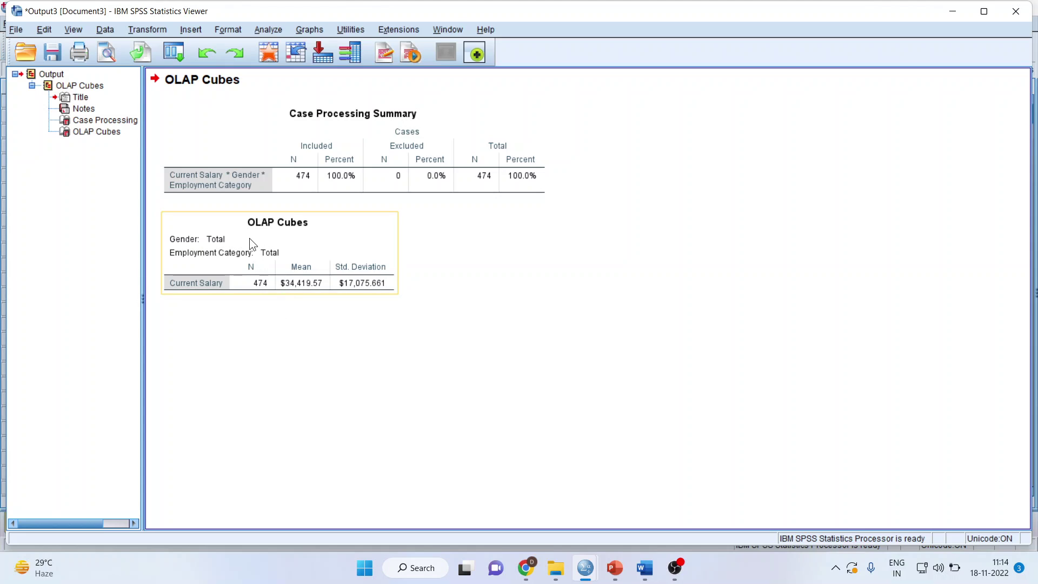
{"action": "double_click", "coordinate": [226, 238]}
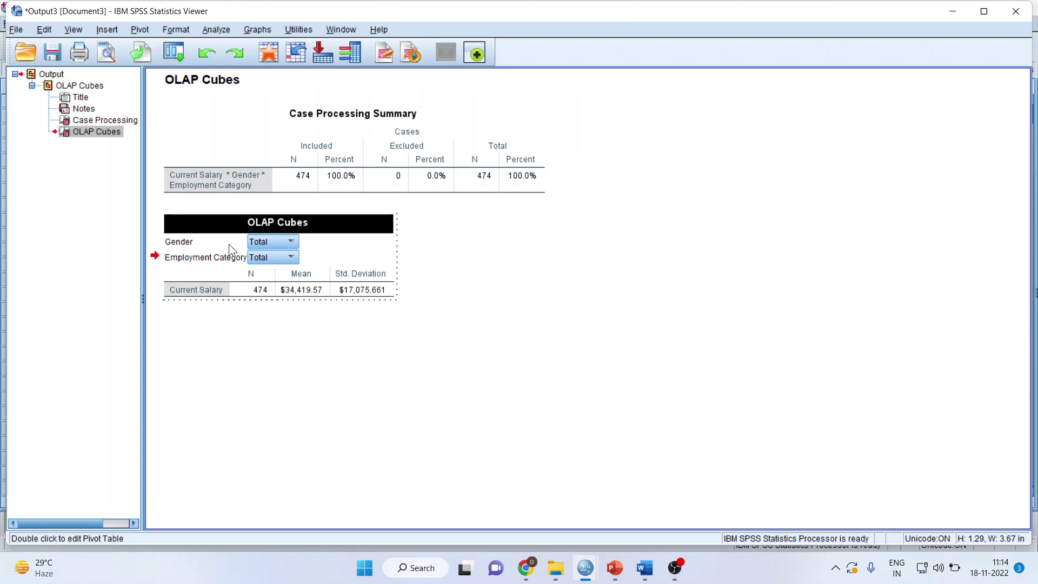
{"action": "left_click", "coordinate": [295, 244]}
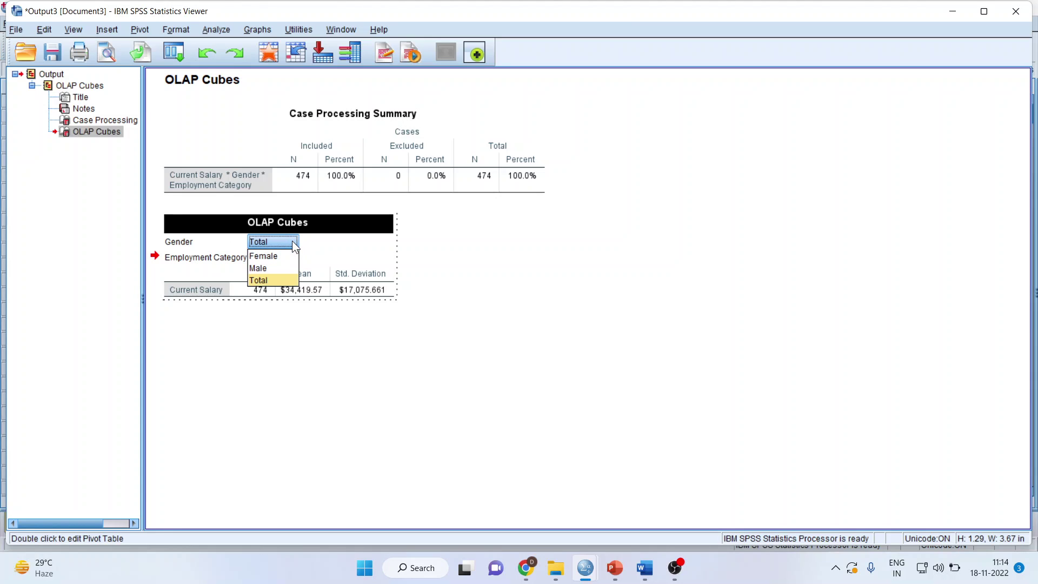
{"action": "left_click", "coordinate": [289, 267]}
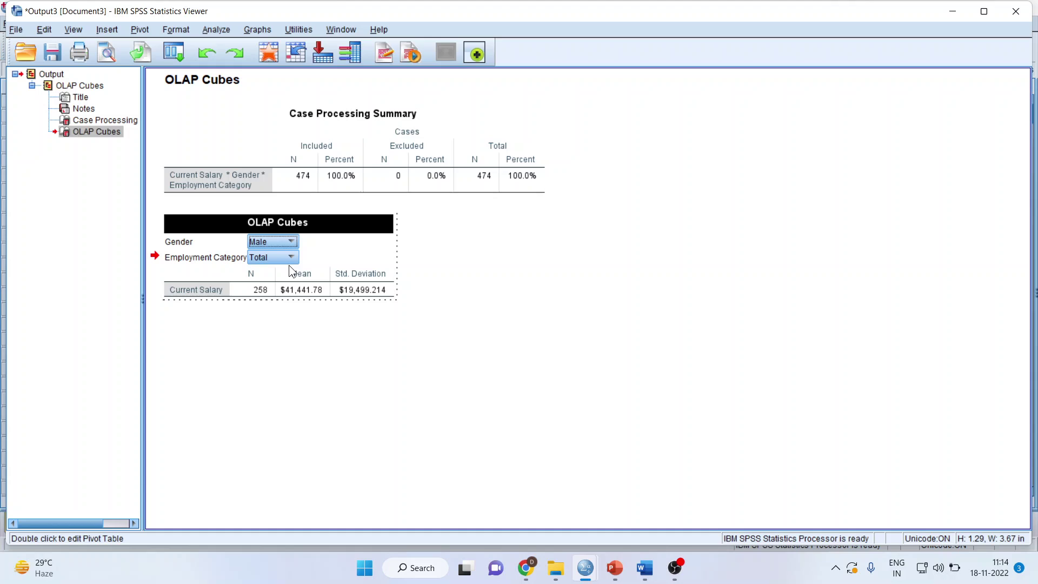
{"action": "left_click", "coordinate": [291, 258]}
{"action": "left_click", "coordinate": [288, 272]}
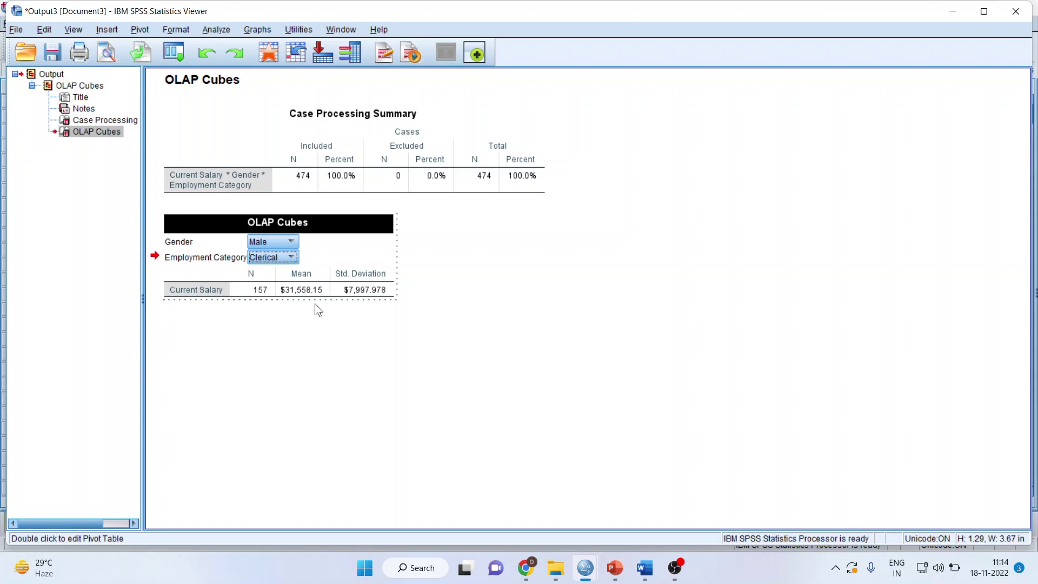
- Step the Employment Category layer through Custodial and Manager, then switch gender to Female
{"action": "left_click", "coordinate": [294, 257]}
{"action": "left_click", "coordinate": [287, 279]}
{"action": "left_click", "coordinate": [292, 258]}
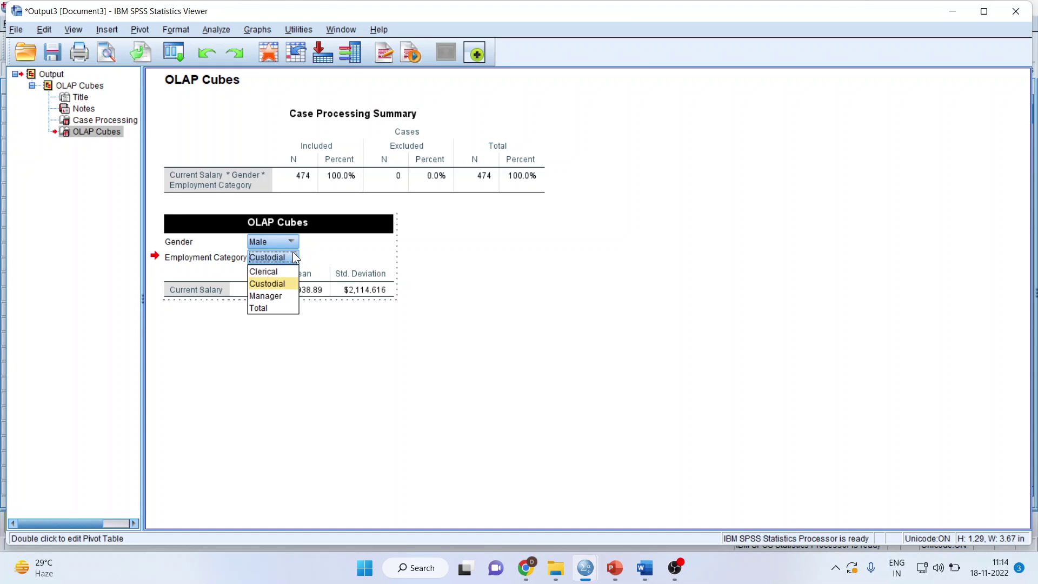
{"action": "left_click", "coordinate": [280, 293]}
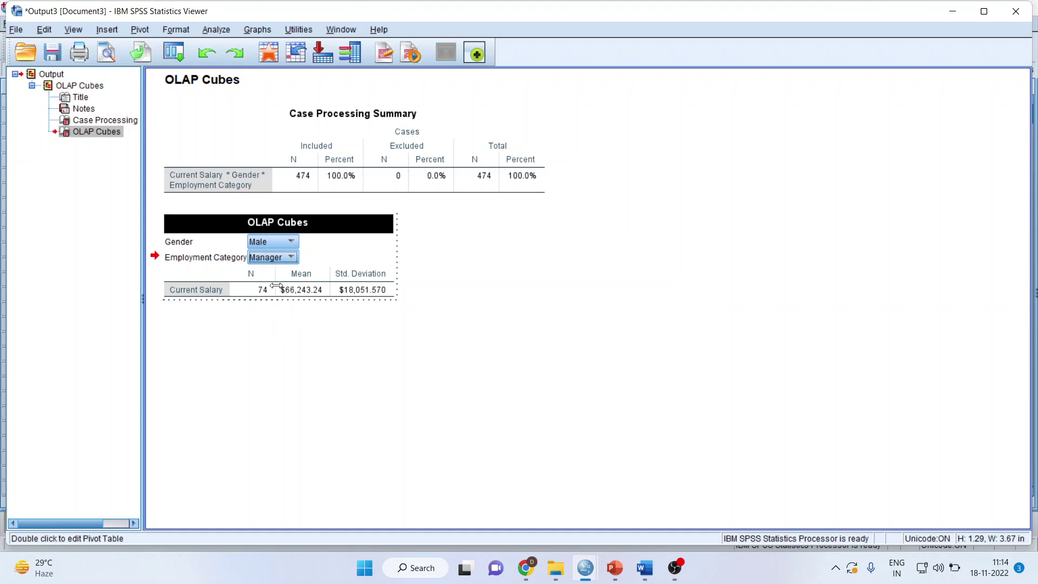
{"action": "left_click", "coordinate": [290, 239]}
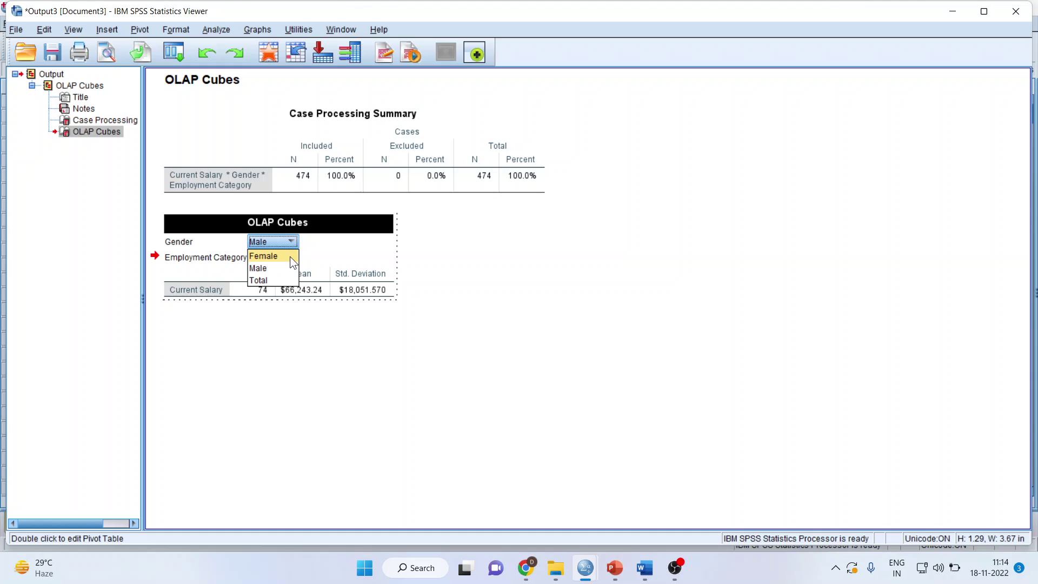
{"action": "left_click", "coordinate": [291, 257]}
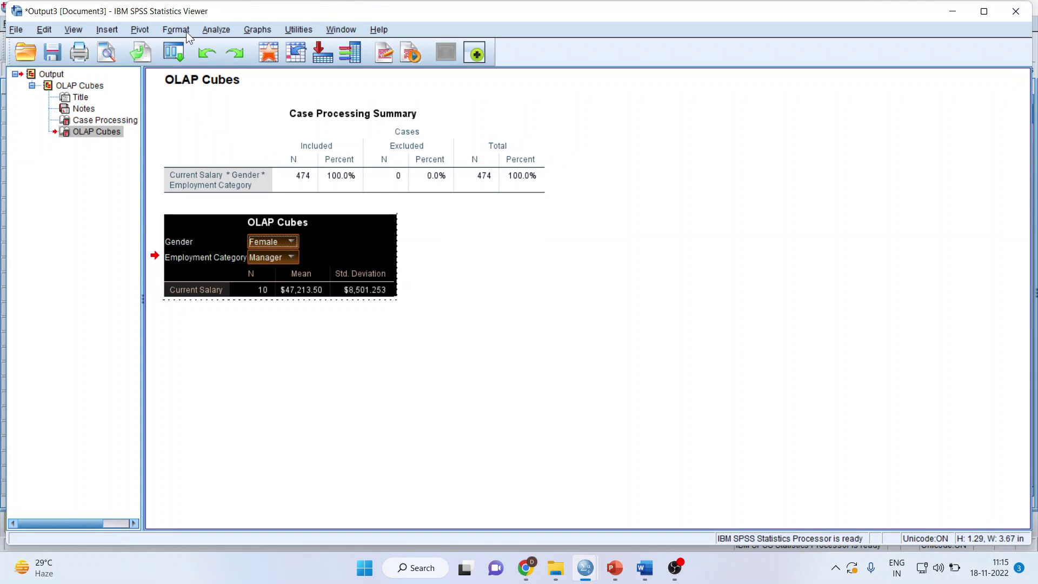
- In Pivoting Trays, move Statistics into the layer and Employment Category into the rows
{"action": "left_click", "coordinate": [138, 30]}
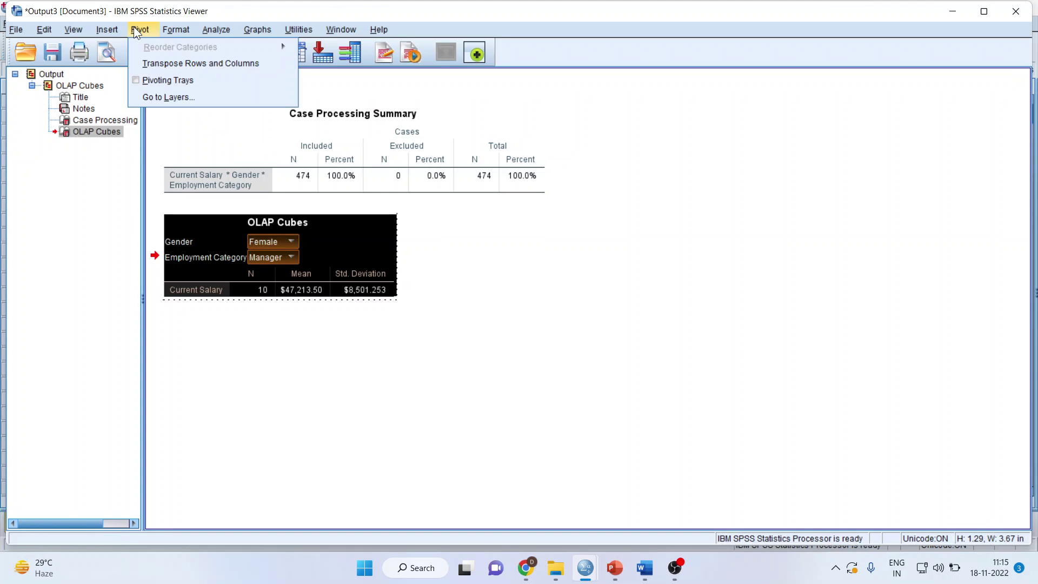
{"action": "left_click", "coordinate": [136, 80]}
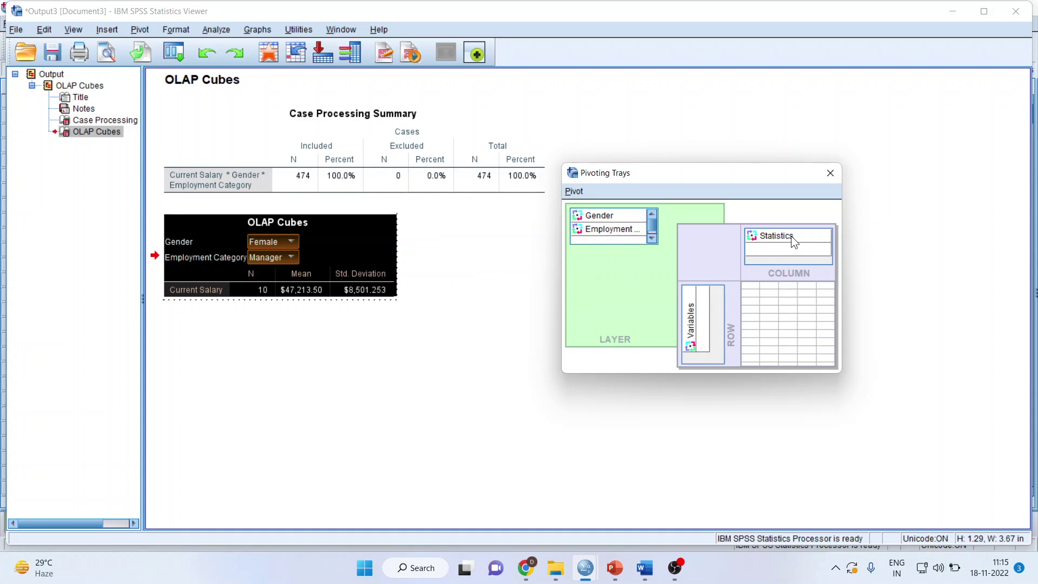
{"action": "mouse_move", "coordinate": [790, 236]}
{"action": "left_mouse_down"}
{"action": "mouse_move", "coordinate": [720, 251]}
{"action": "mouse_move", "coordinate": [588, 244]}
{"action": "mouse_move", "coordinate": [593, 209]}
{"action": "mouse_move", "coordinate": [772, 235]}
{"action": "left_mouse_up"}
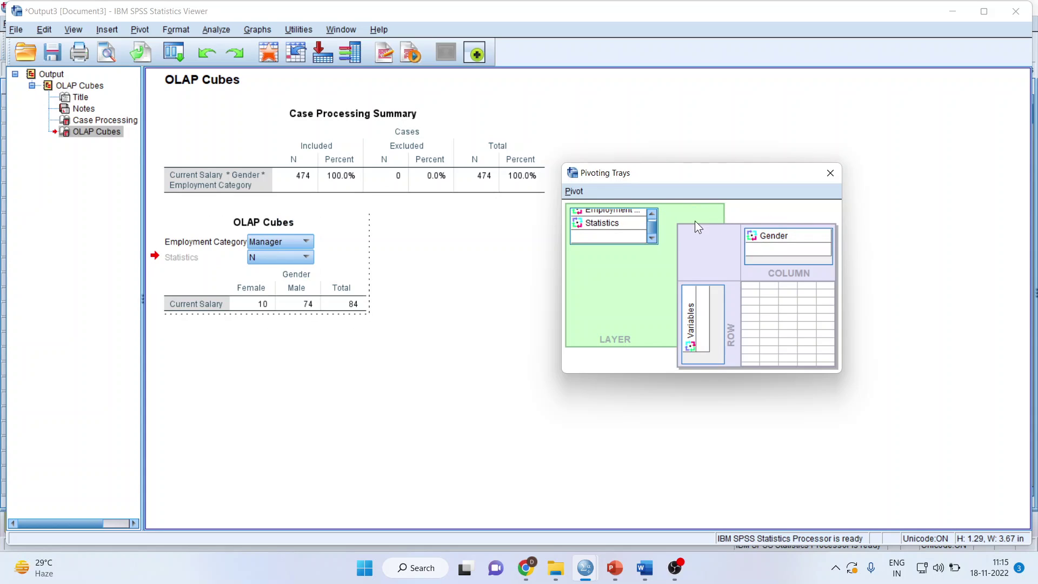
{"action": "left_click_drag", "start_coordinate": [618, 211], "coordinate": [702, 314]}
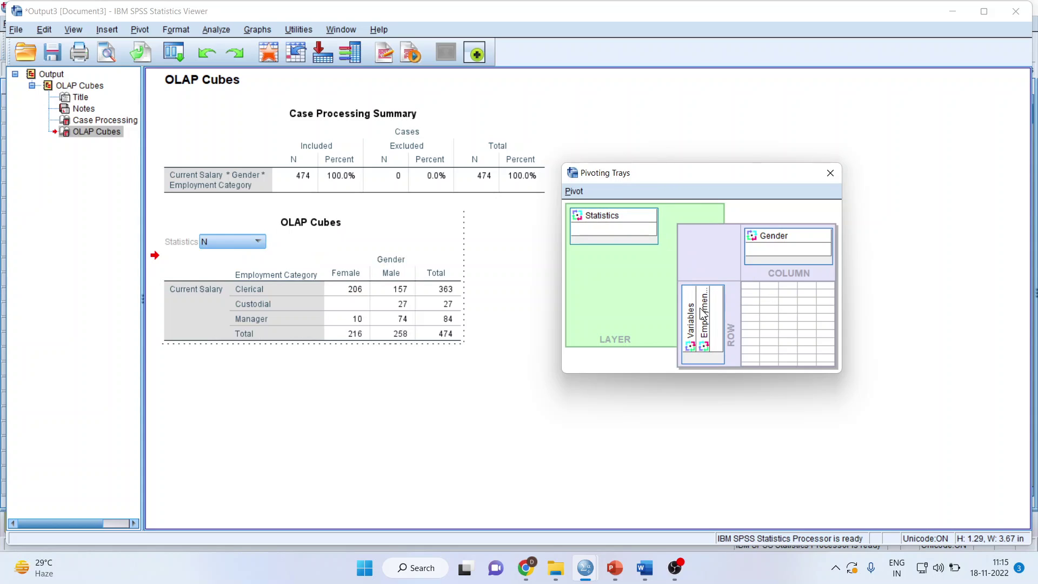
{"action": "left_click", "coordinate": [829, 173]}
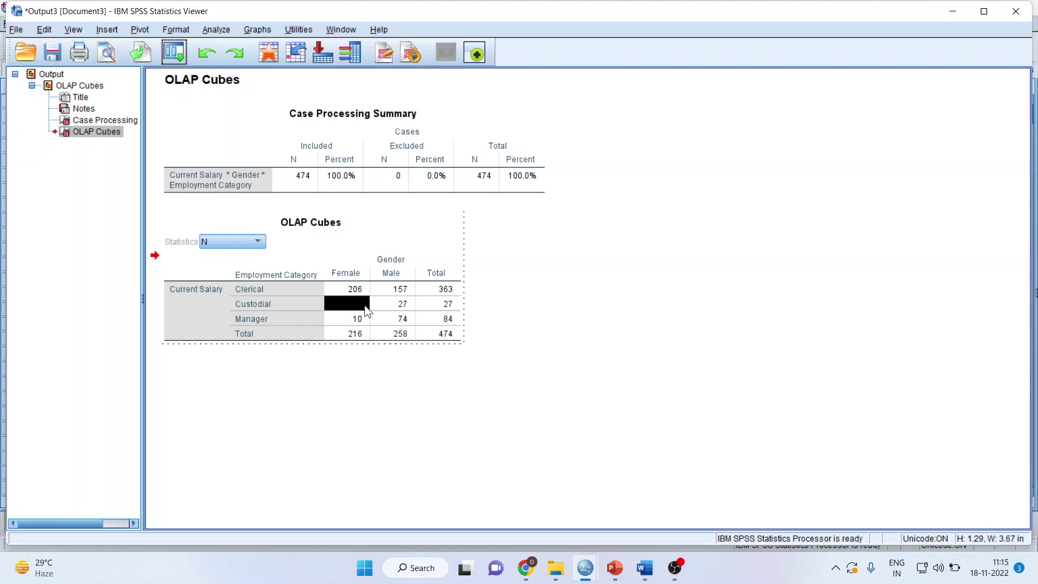
{"action": "left_click", "coordinate": [399, 305]}
{"action": "left_click", "coordinate": [349, 324]}
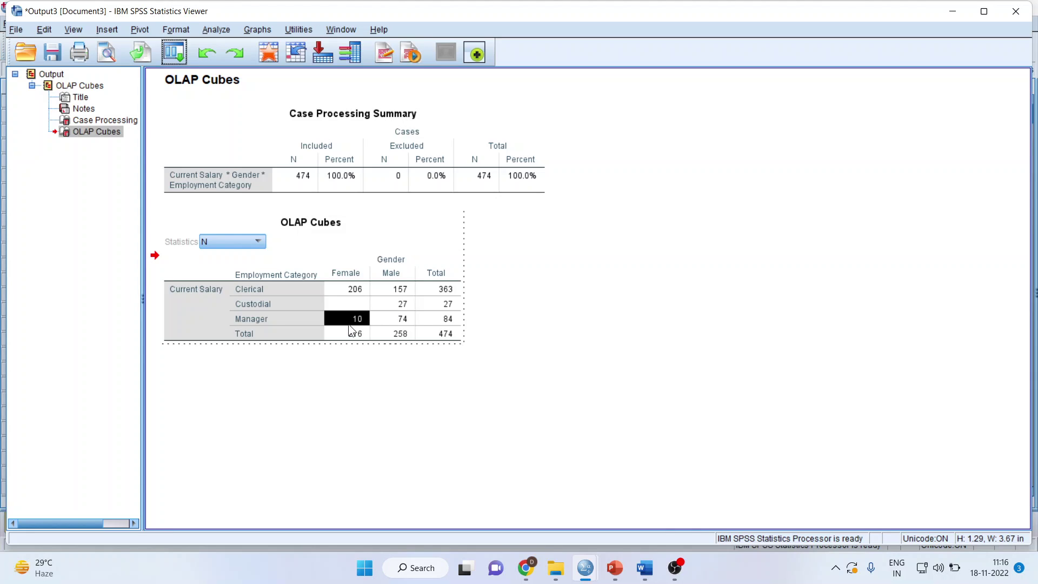
{"action": "left_click", "coordinate": [408, 317]}
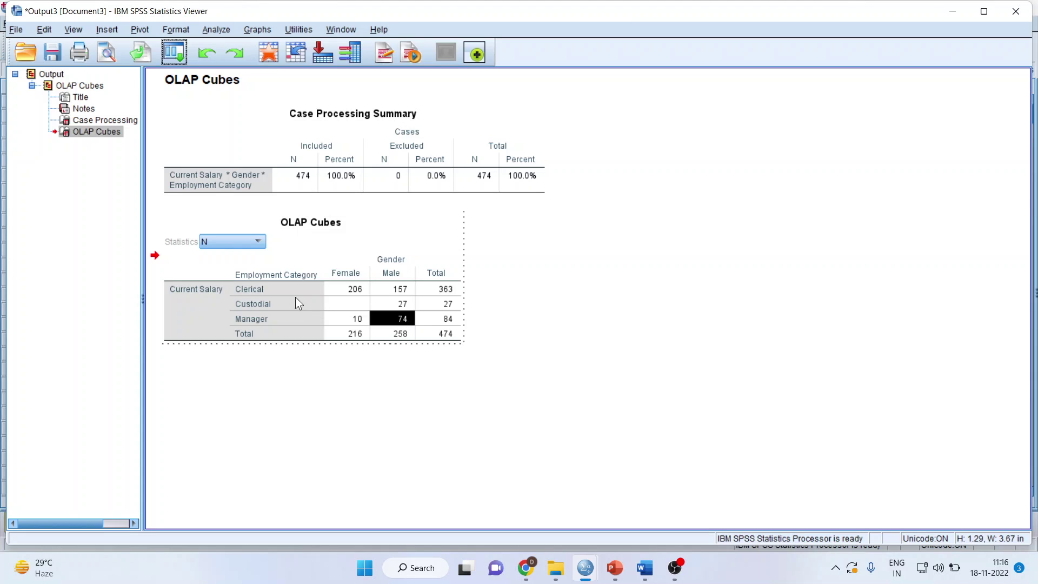
- Show mean salaries in the Statistics layer and finish editing the table
{"action": "left_click", "coordinate": [259, 244]}
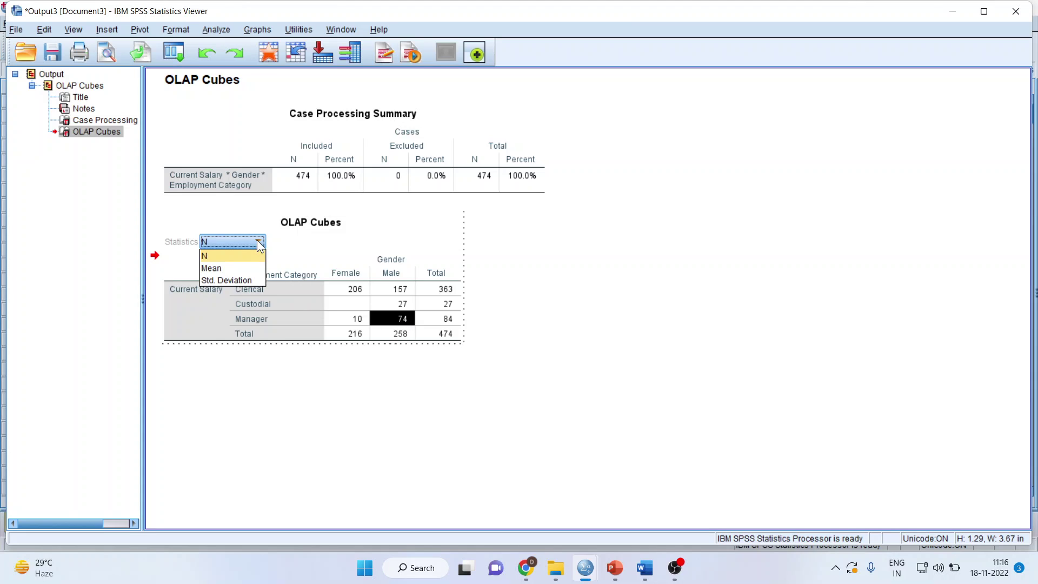
{"action": "left_click", "coordinate": [257, 268]}
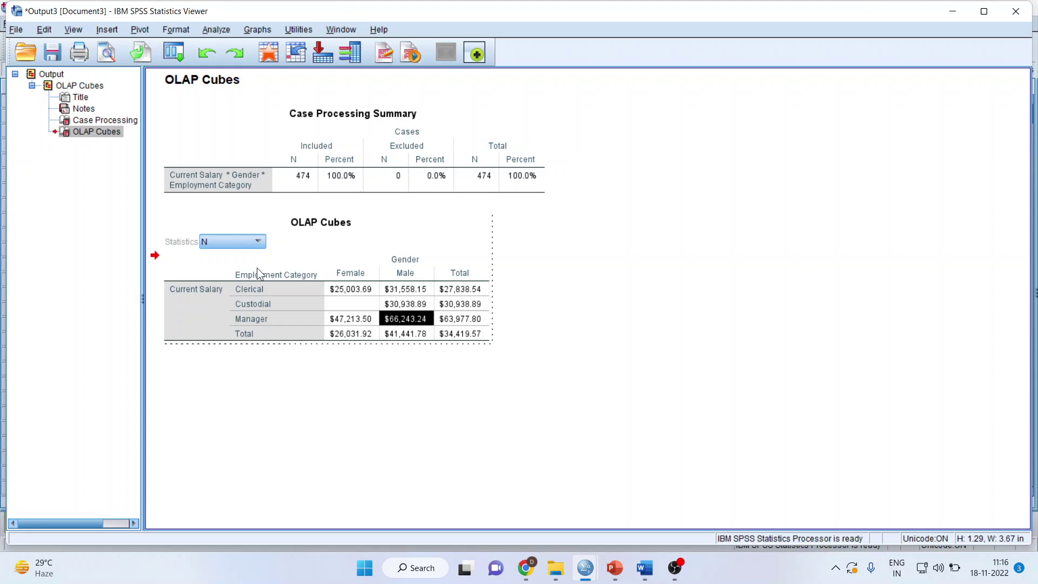
{"action": "left_click", "coordinate": [527, 411]}
{"action": "left_click", "coordinate": [196, 268]}
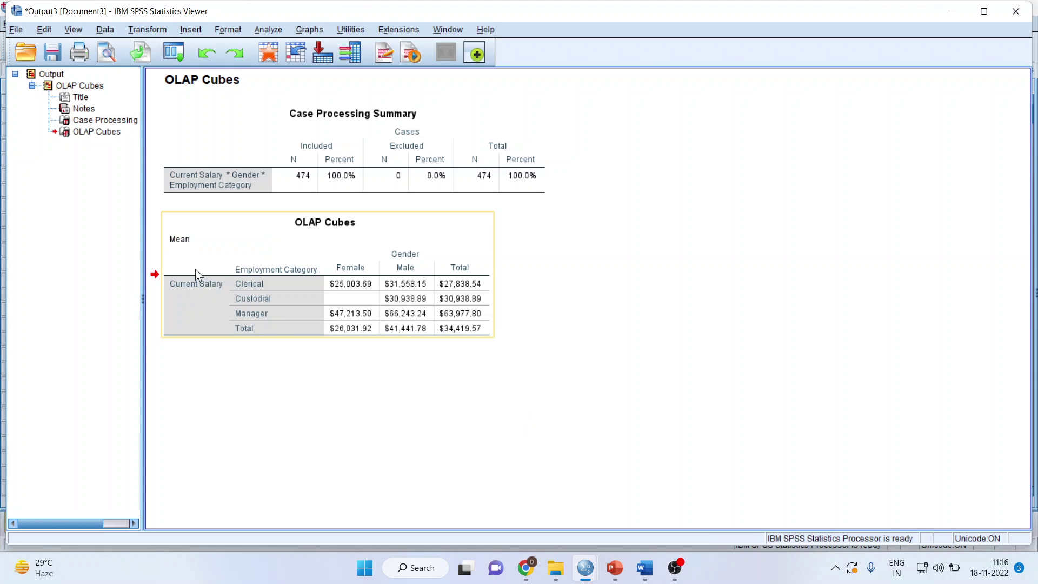
- Reopen the table and switch the Statistics layer to Std. Deviation
{"action": "left_click", "coordinate": [184, 242]}
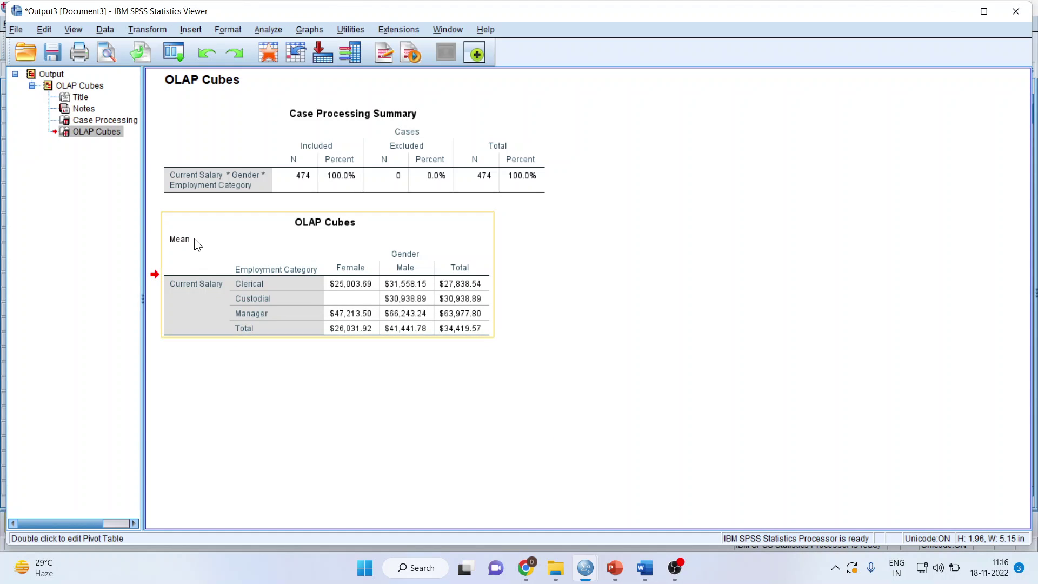
{"action": "double_click", "coordinate": [193, 238]}
{"action": "left_click", "coordinate": [259, 241]}
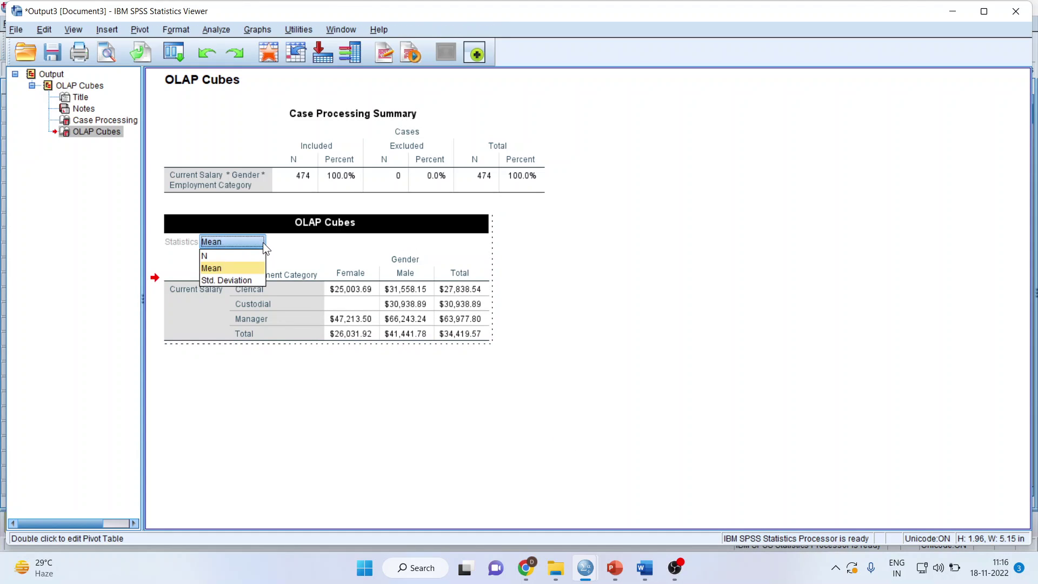
{"action": "left_click", "coordinate": [255, 281]}
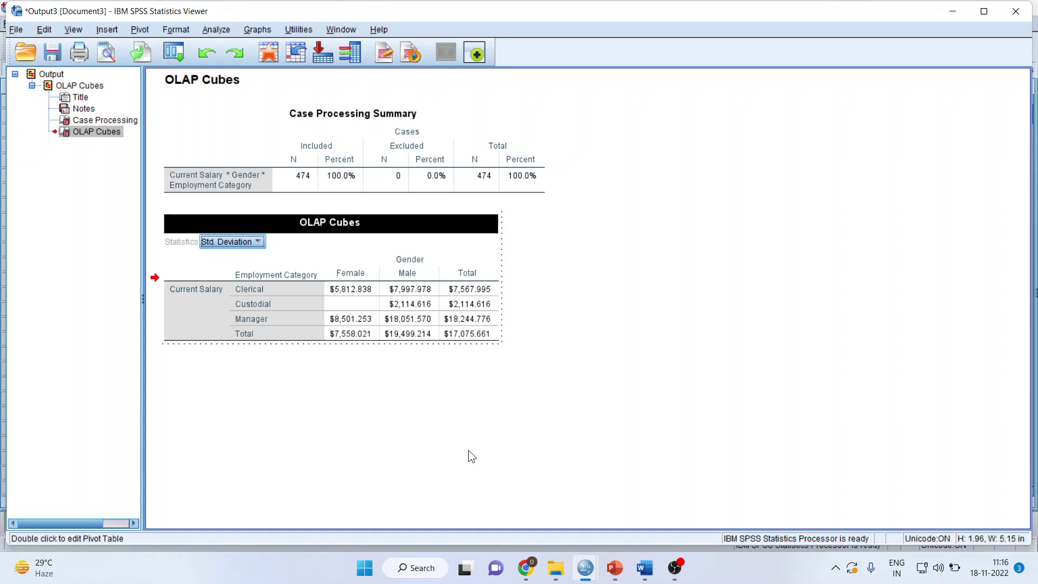
- Bring PowerPoint forward on its closing Thank You slide, slide 3
{"action": "left_click", "coordinate": [614, 567]}
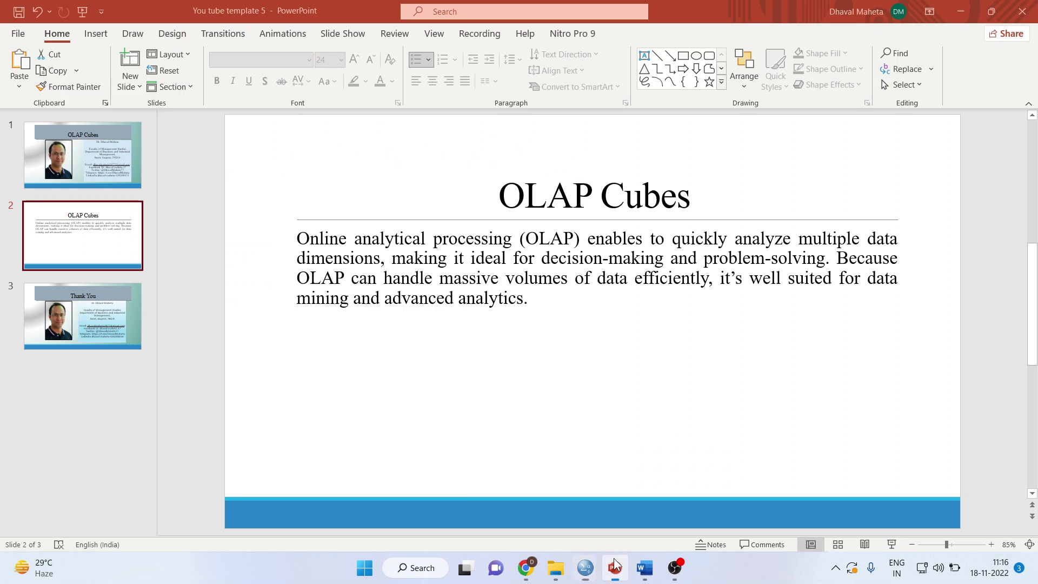
{"action": "left_click", "coordinate": [131, 339]}
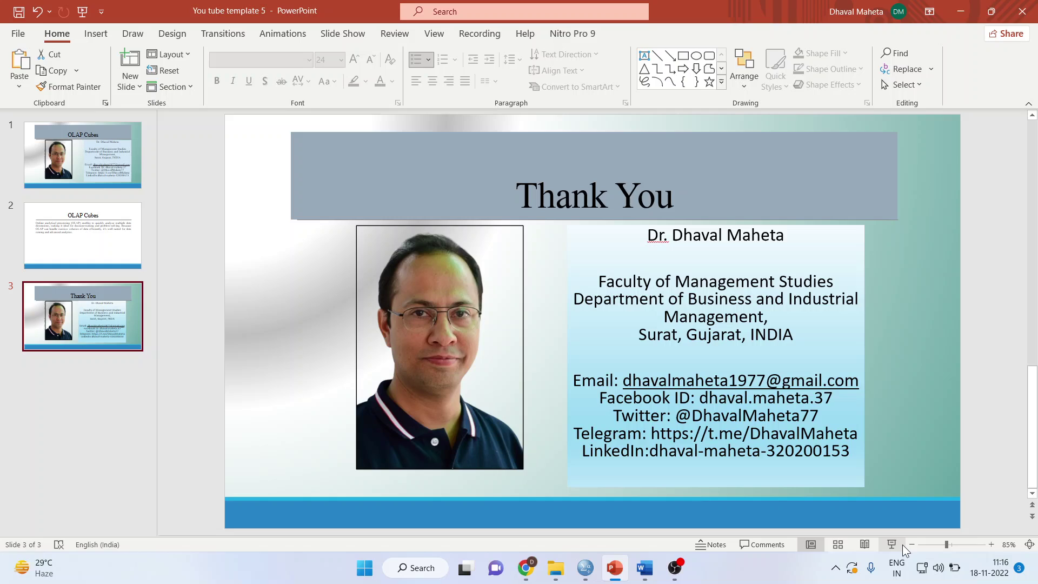